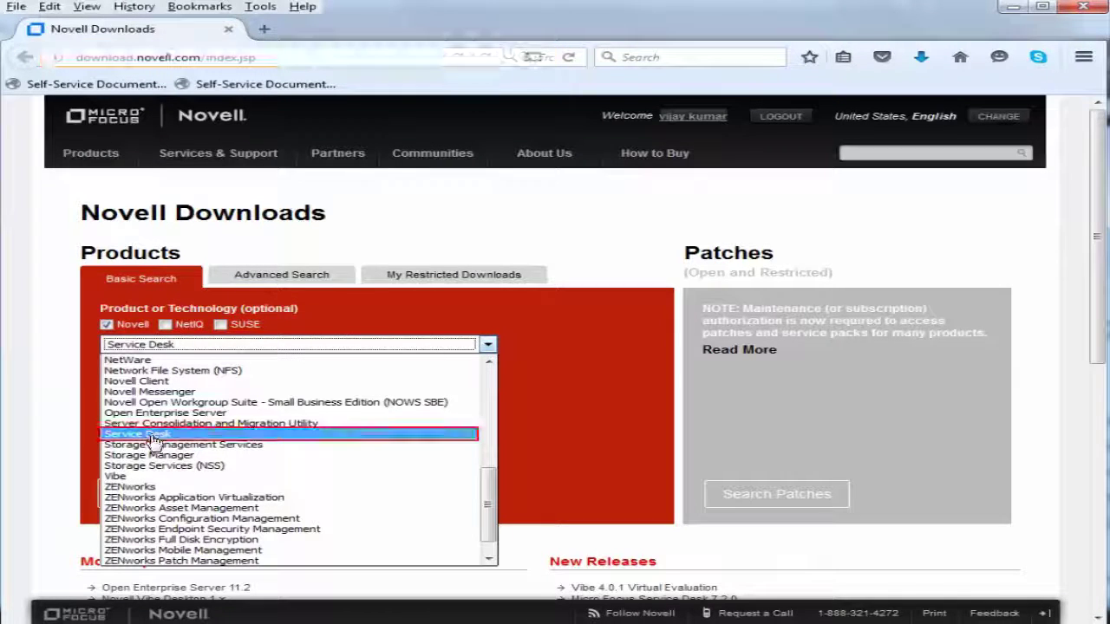
Search Novell Downloads for Service Desk and download MicroFocusServiceDesk-7.2.0_A.zip, opening it in Windows Explorer
{"action": "left_click", "coordinate": [152, 435]}
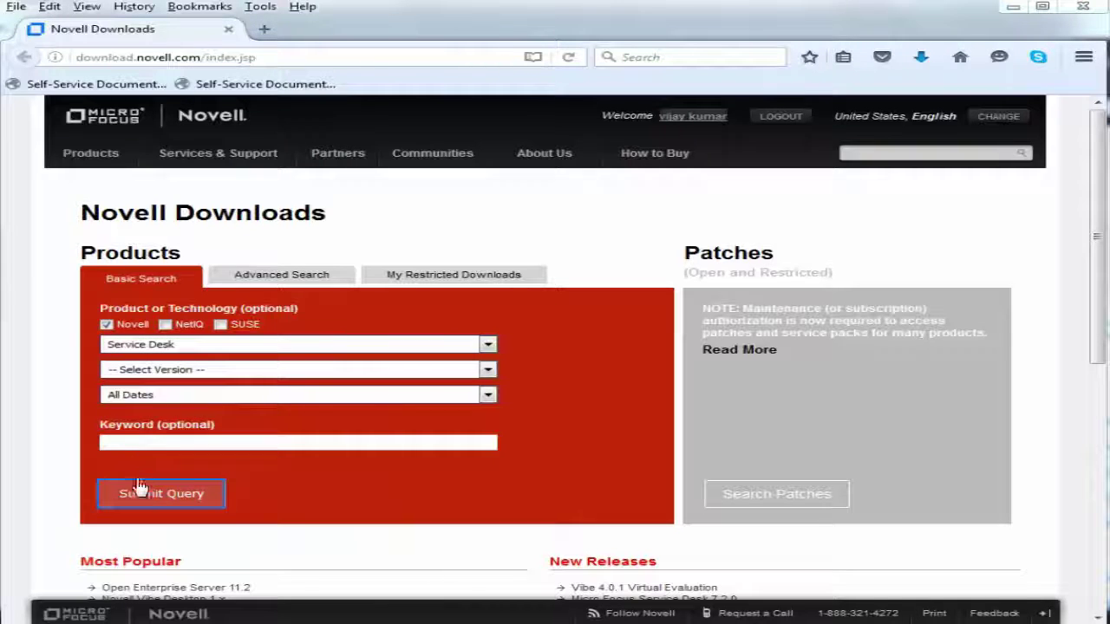
{"action": "left_click", "coordinate": [162, 494]}
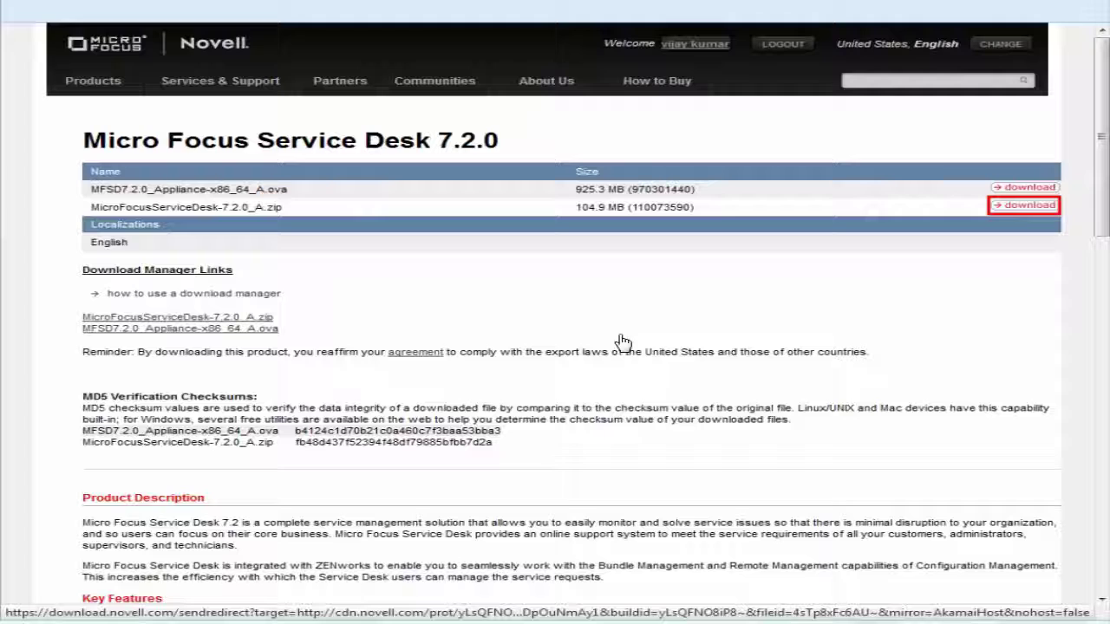
{"action": "left_click", "coordinate": [1024, 205]}
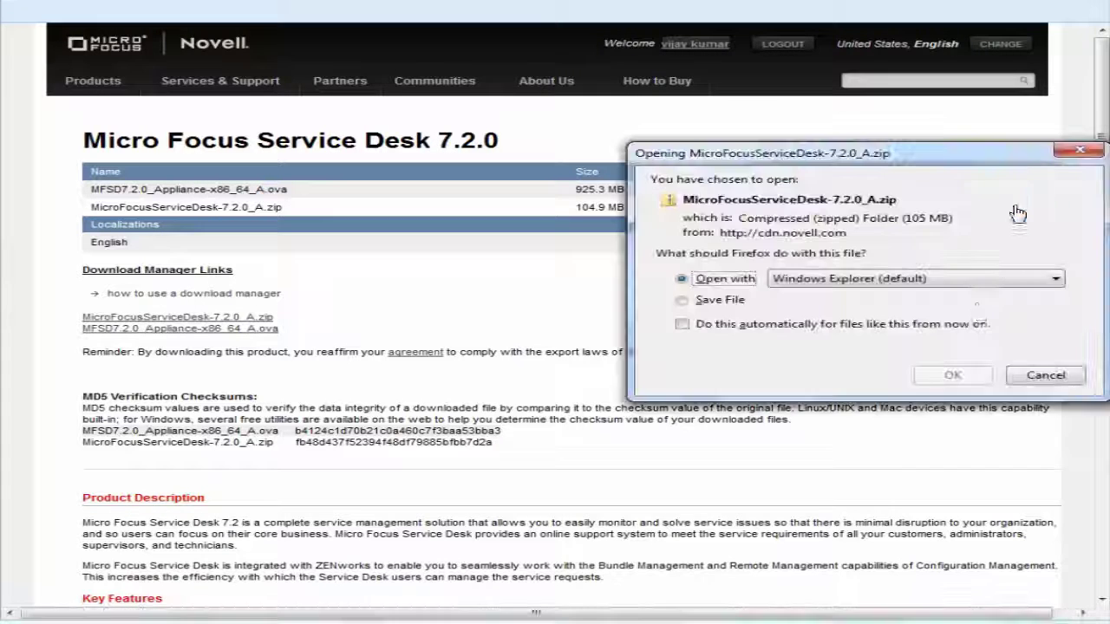
{"action": "left_click", "coordinate": [966, 374]}
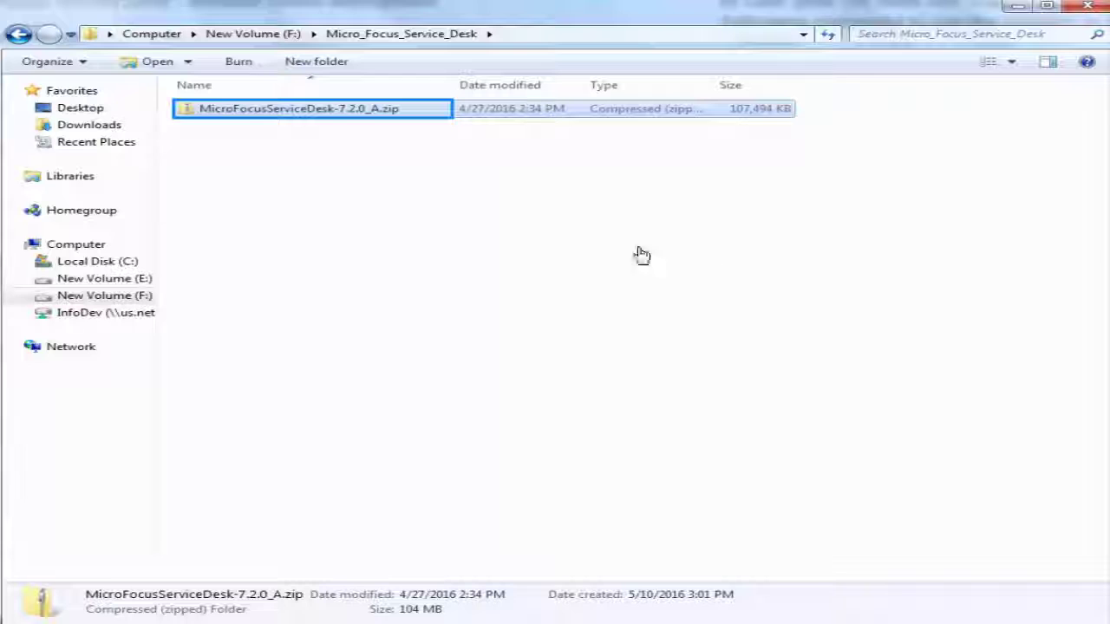
Extract the downloaded zip into the suggested MicroFocusServiceDesk-7.2.0_A folder
{"action": "right_click", "coordinate": [316, 117]}
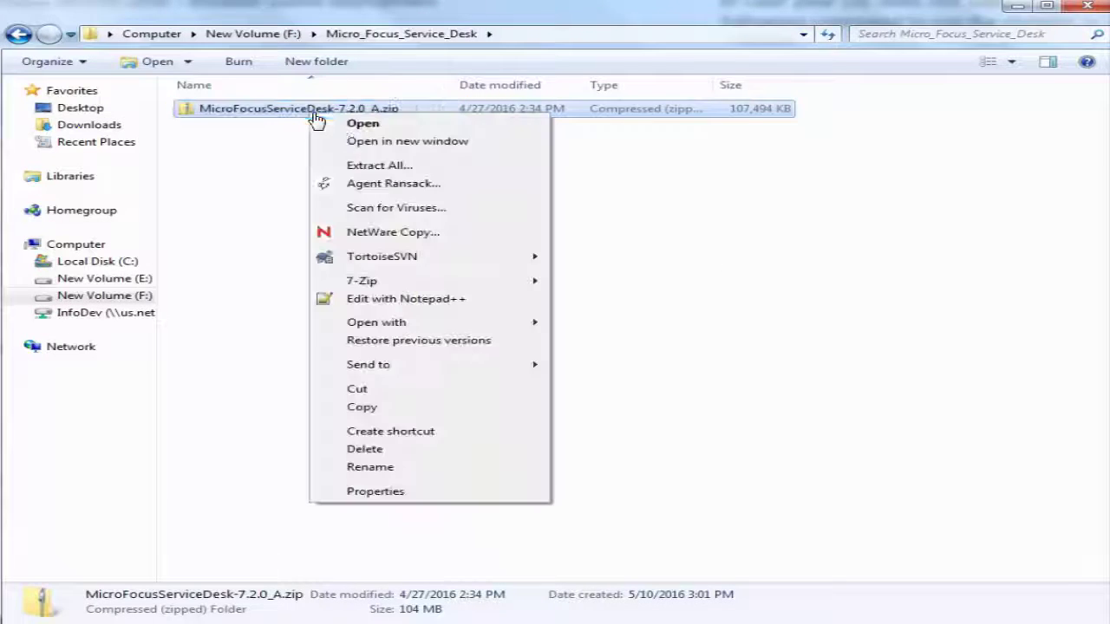
{"action": "left_click", "coordinate": [391, 167]}
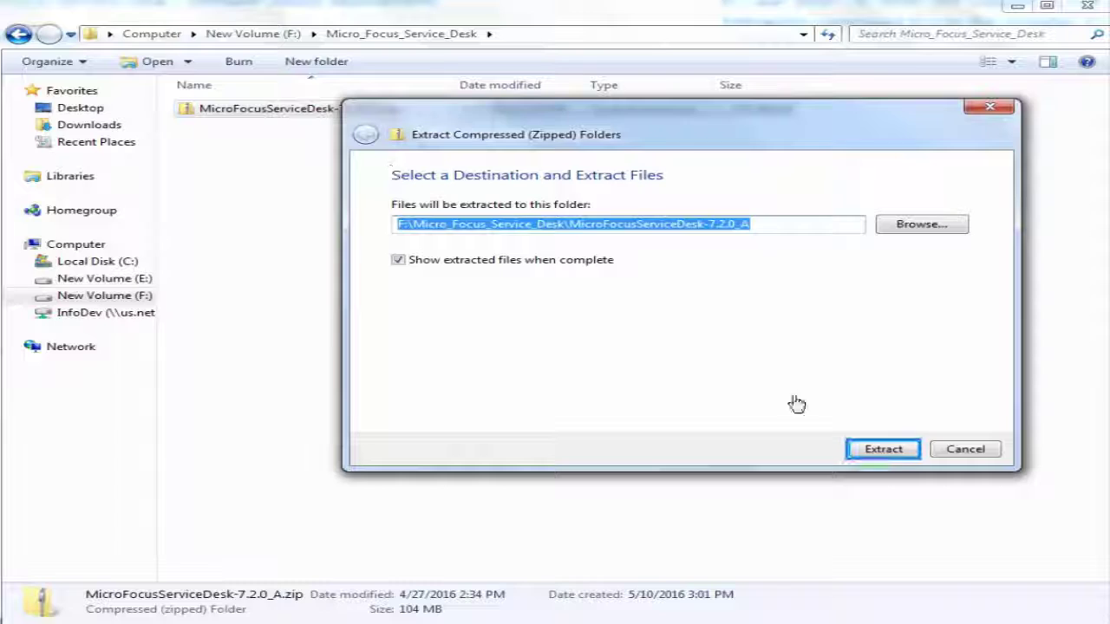
{"action": "left_click", "coordinate": [886, 449]}
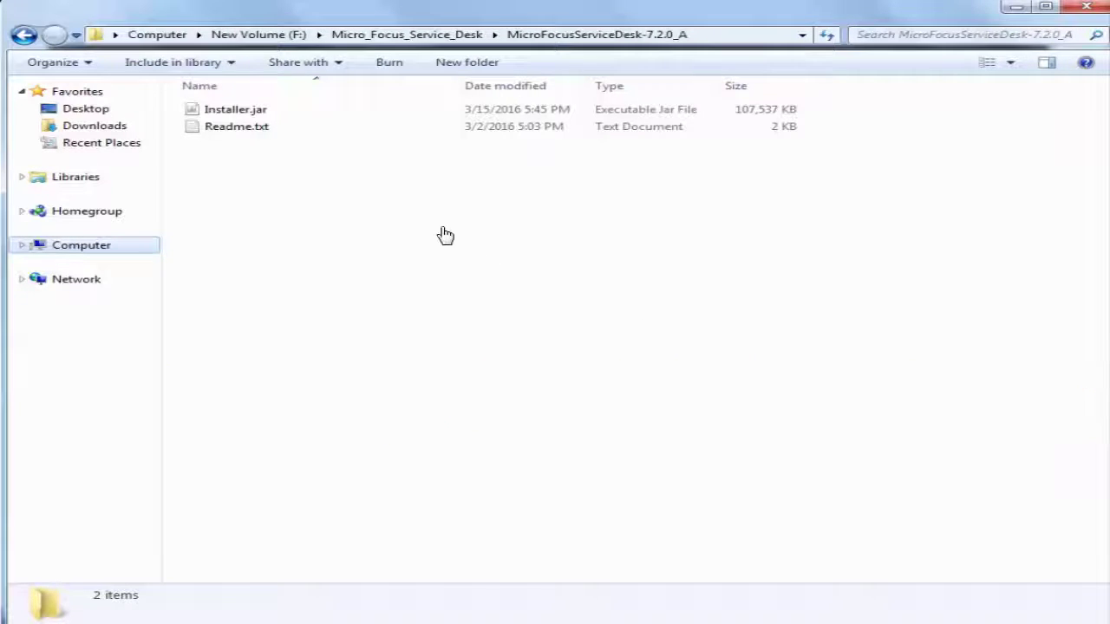
Launch Installer.jar, choose English and accept the licence agreement
{"action": "double_click", "coordinate": [219, 116]}
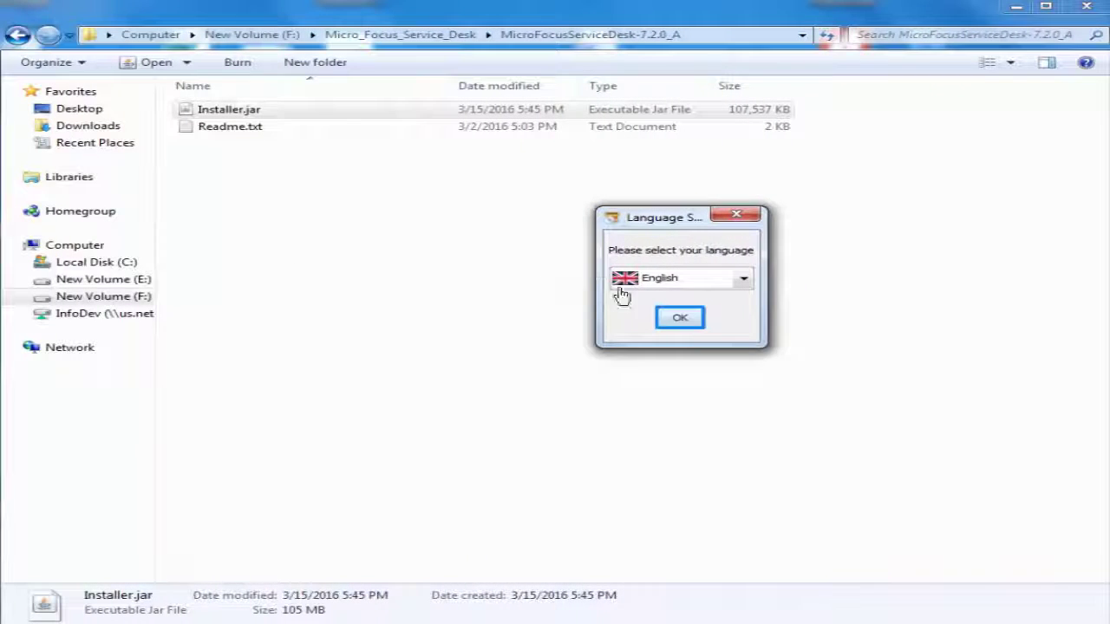
{"action": "left_click", "coordinate": [679, 318]}
{"action": "left_click", "coordinate": [915, 477]}
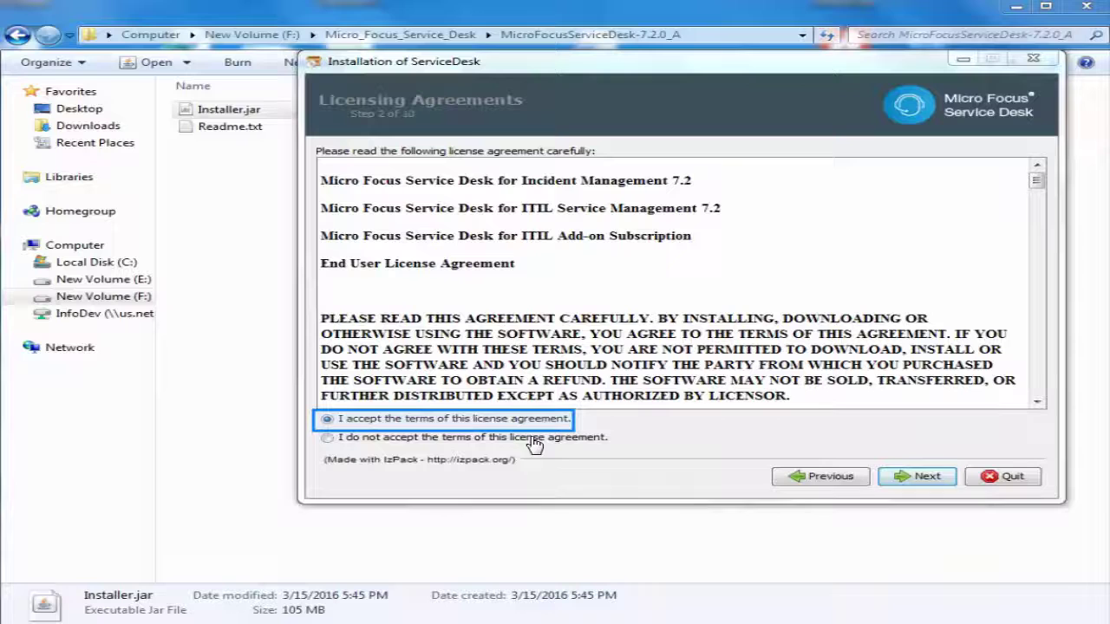
{"action": "left_click", "coordinate": [326, 419]}
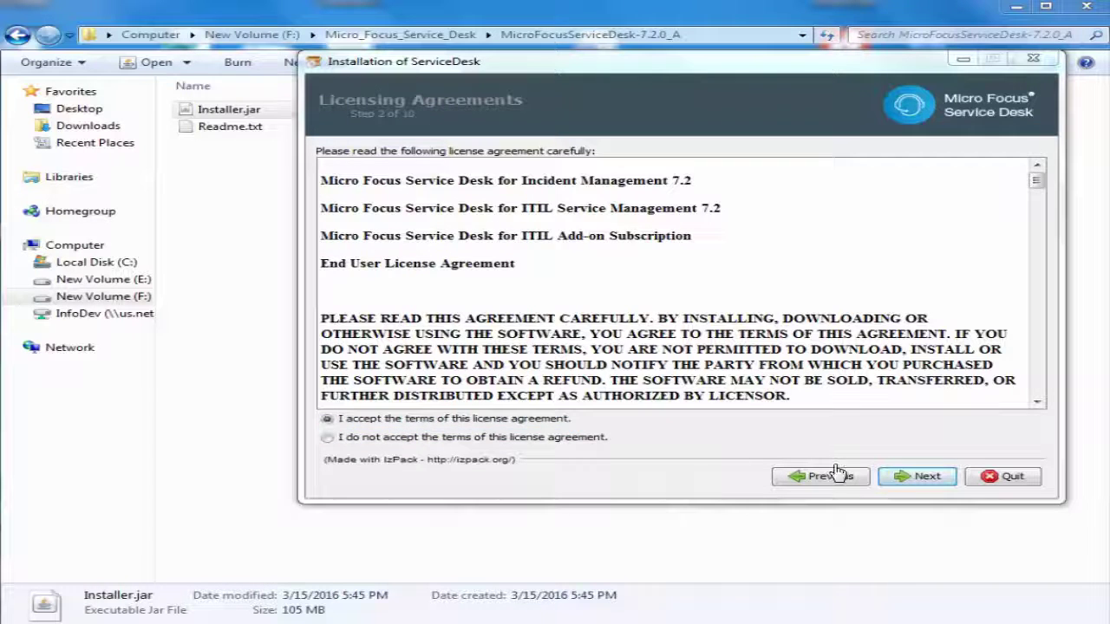
{"action": "left_click", "coordinate": [922, 475]}
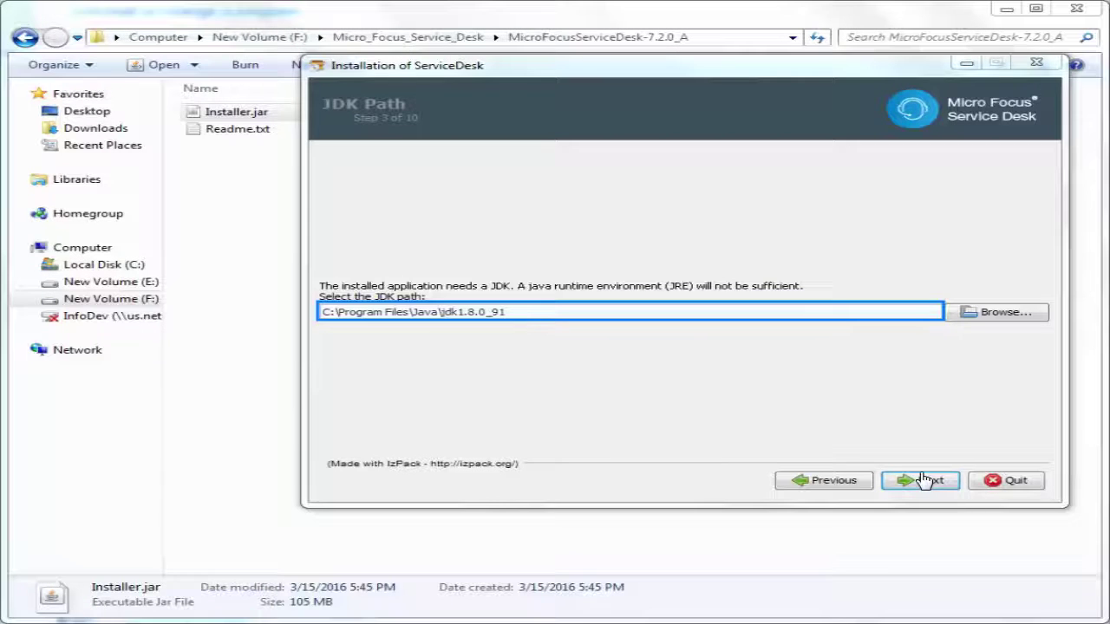
Keep the detected JDK, port 8700 and C:\Program Files\ServiceDesk, then install with default shortcuts
{"action": "left_click", "coordinate": [926, 482]}
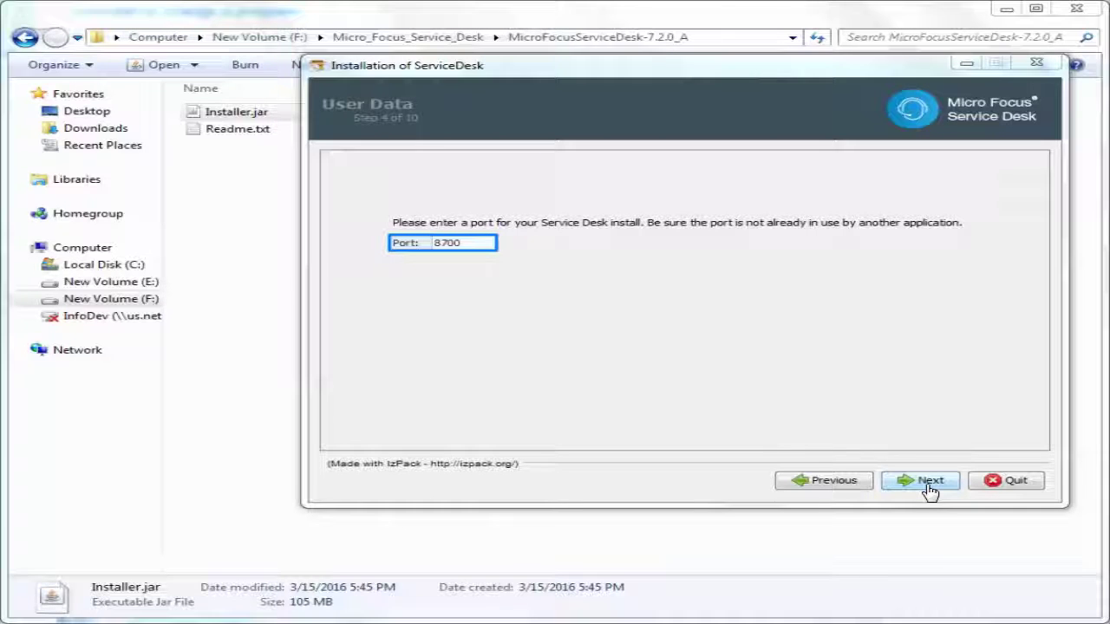
{"action": "left_click", "coordinate": [920, 488]}
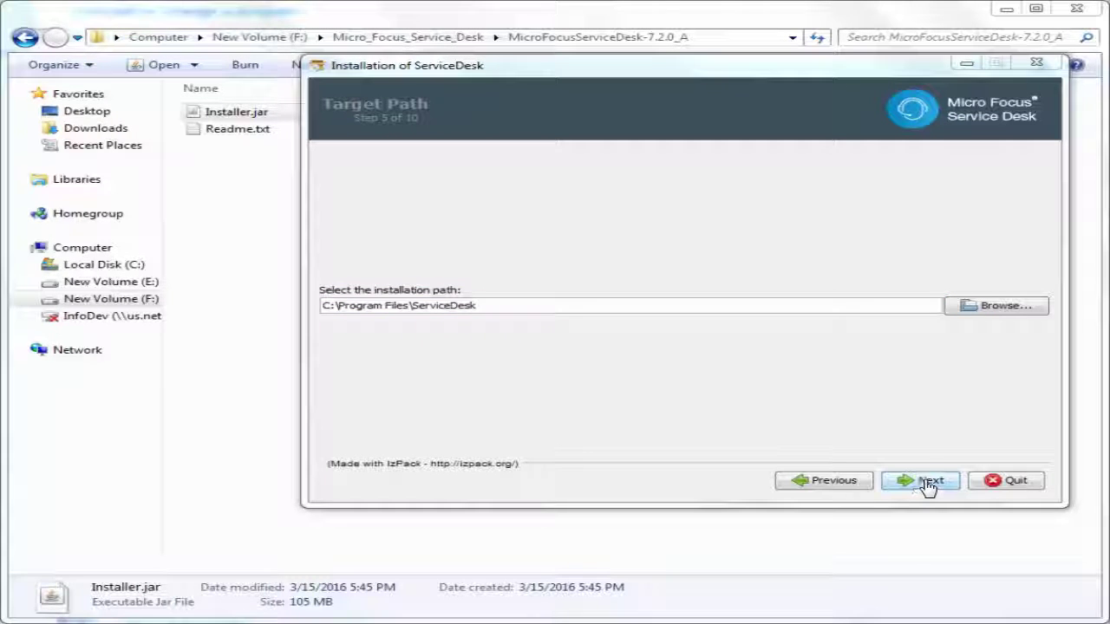
{"action": "left_click", "coordinate": [930, 487]}
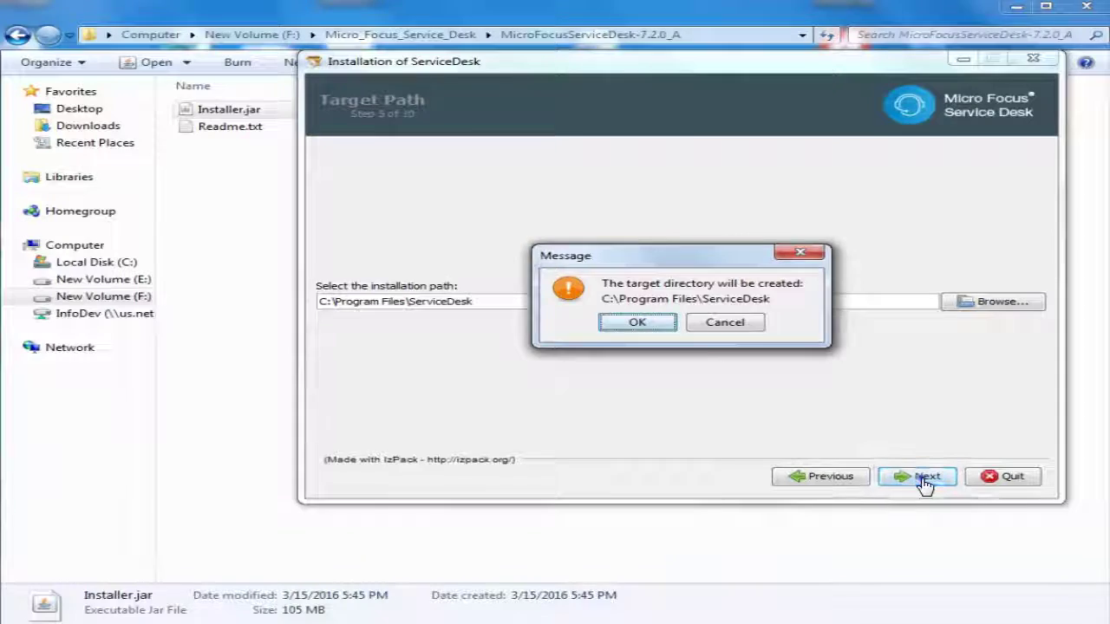
{"action": "key", "text": "Return"}
{"action": "left_click", "coordinate": [917, 485]}
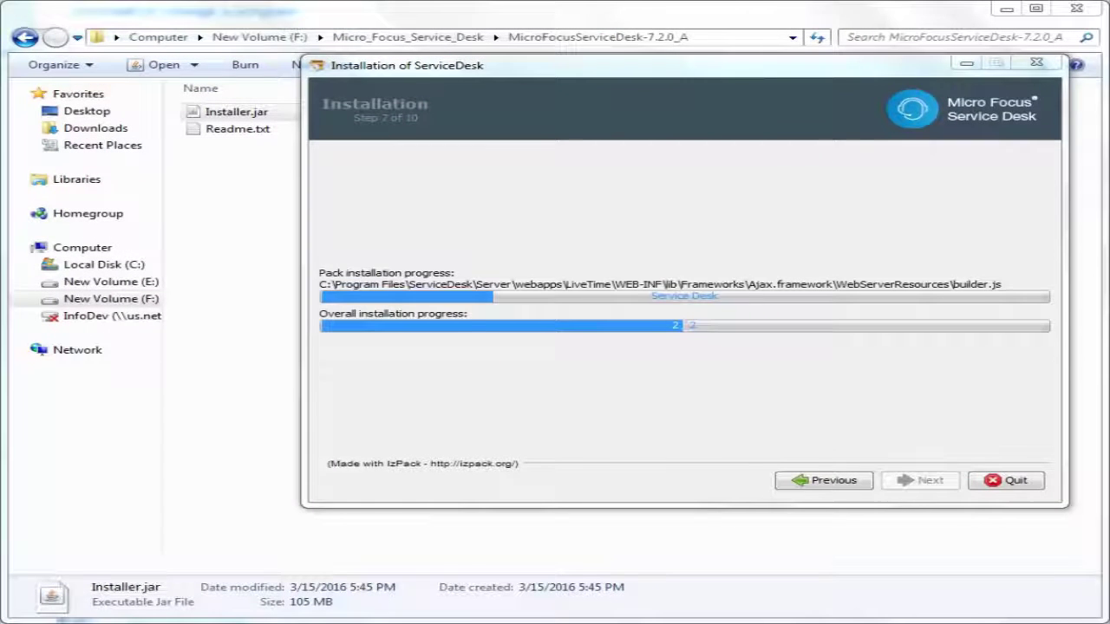
{"action": "left_click", "coordinate": [929, 479]}
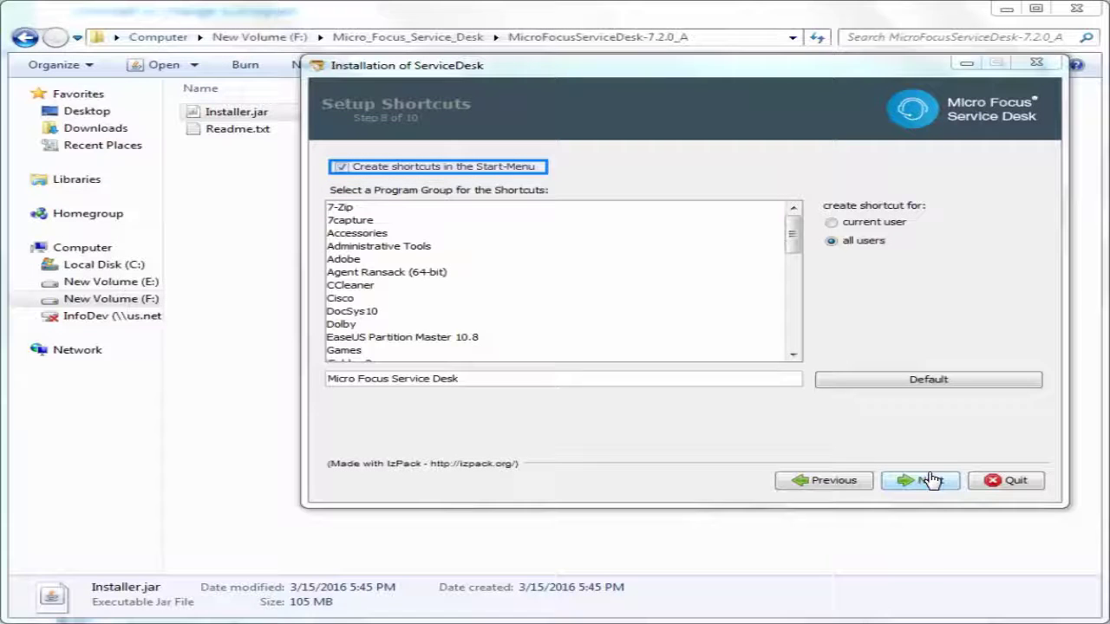
{"action": "left_click", "coordinate": [930, 480]}
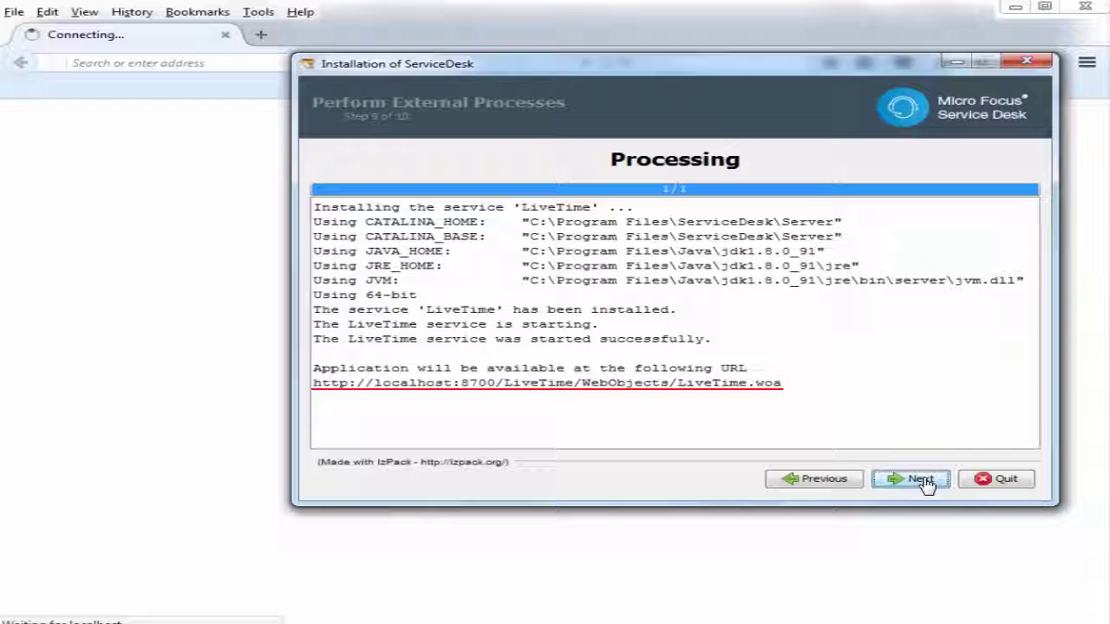
Complete the installer's final step to reach the Application Setup page
{"action": "left_click", "coordinate": [918, 482]}
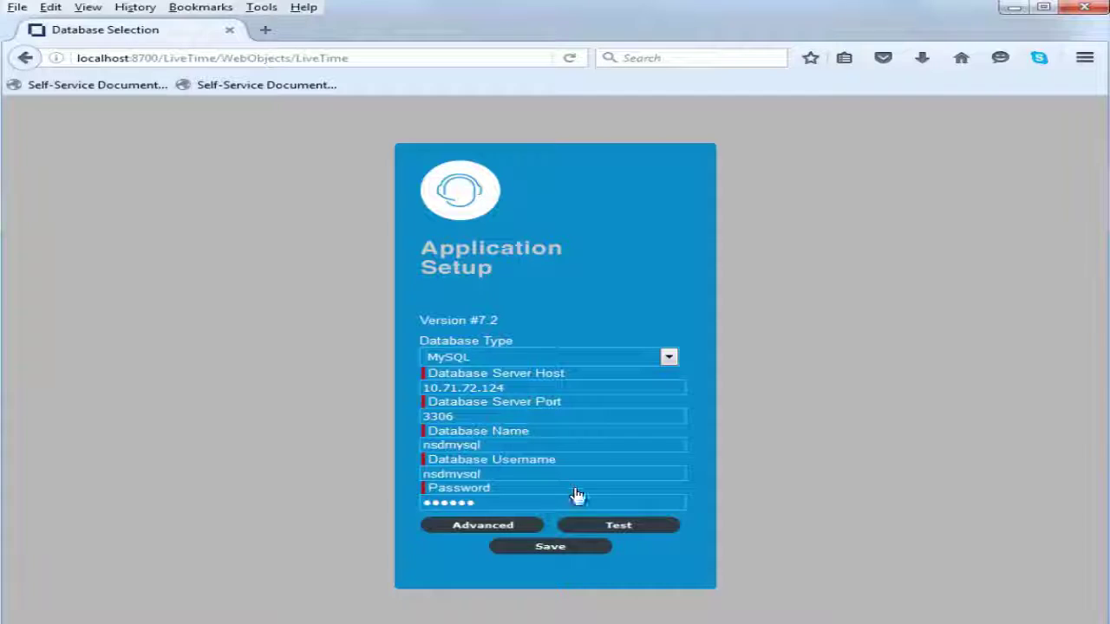
Test the MySQL connection and generate the Service Desk schema script via the advanced options
{"action": "left_click", "coordinate": [599, 521]}
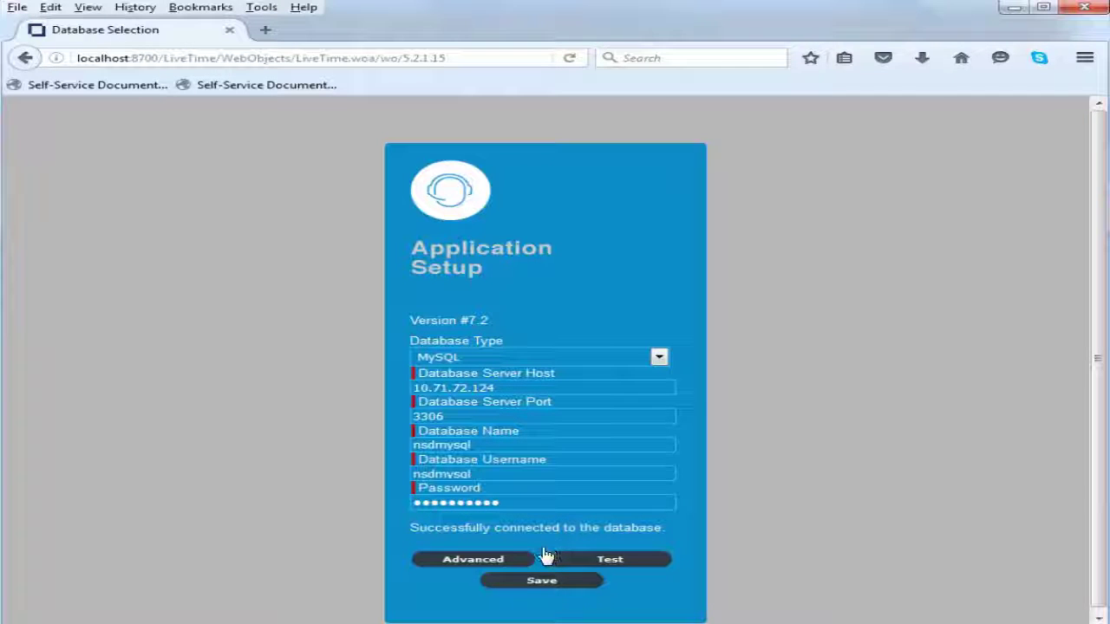
{"action": "left_click", "coordinate": [507, 563]}
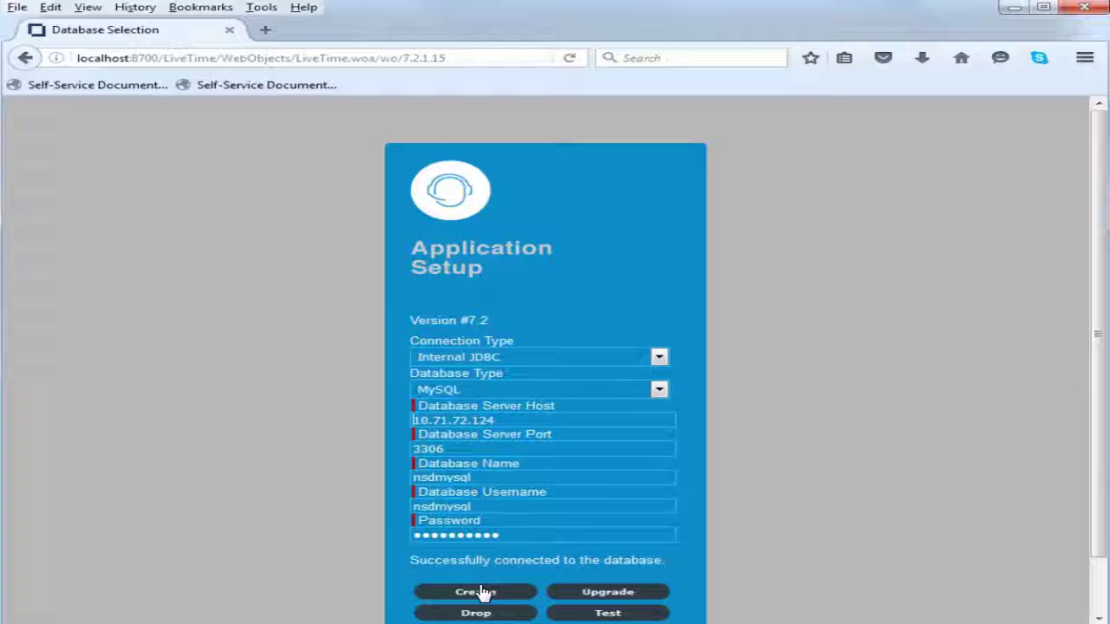
{"action": "left_click", "coordinate": [476, 593]}
Select all of the generated SQL creation script and copy it
{"action": "right_click", "coordinate": [493, 351]}
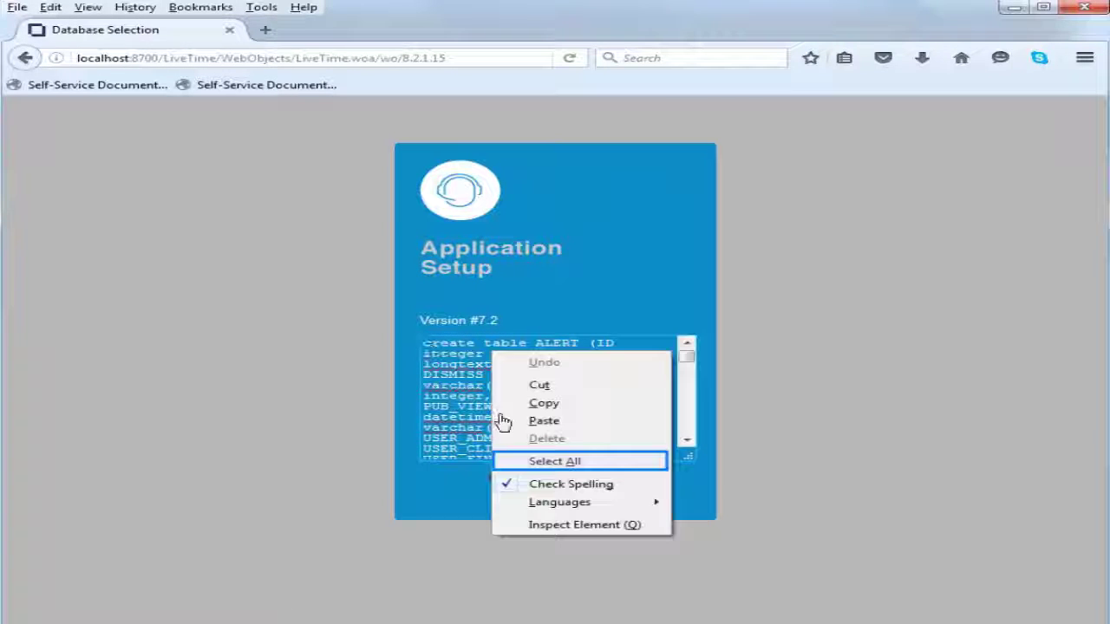
{"action": "left_click", "coordinate": [551, 461]}
{"action": "right_click", "coordinate": [520, 382]}
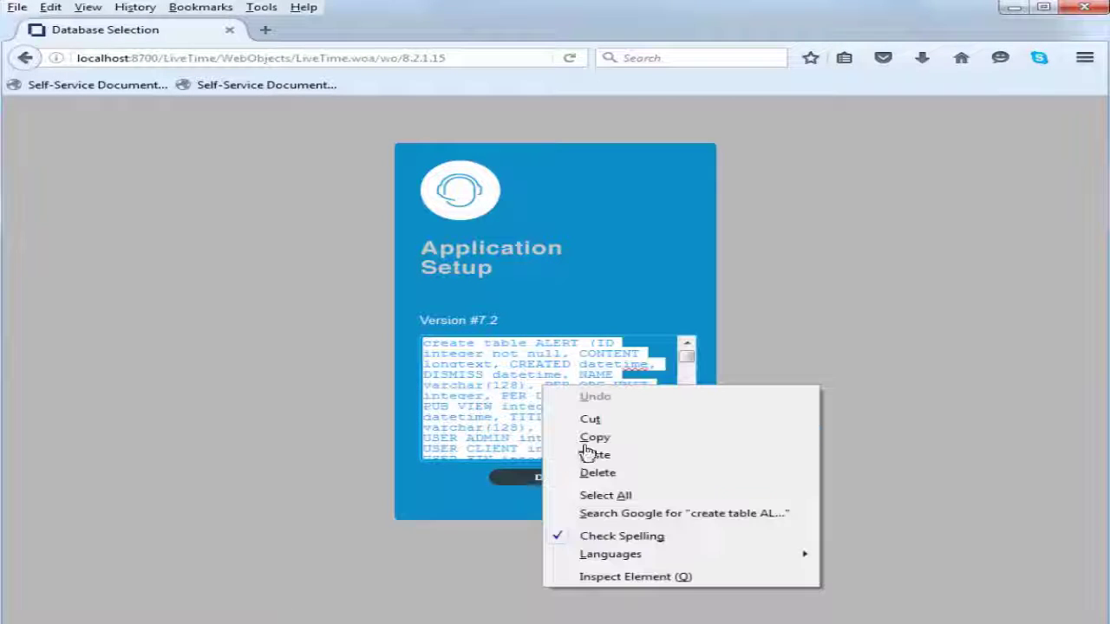
{"action": "left_click", "coordinate": [594, 437]}
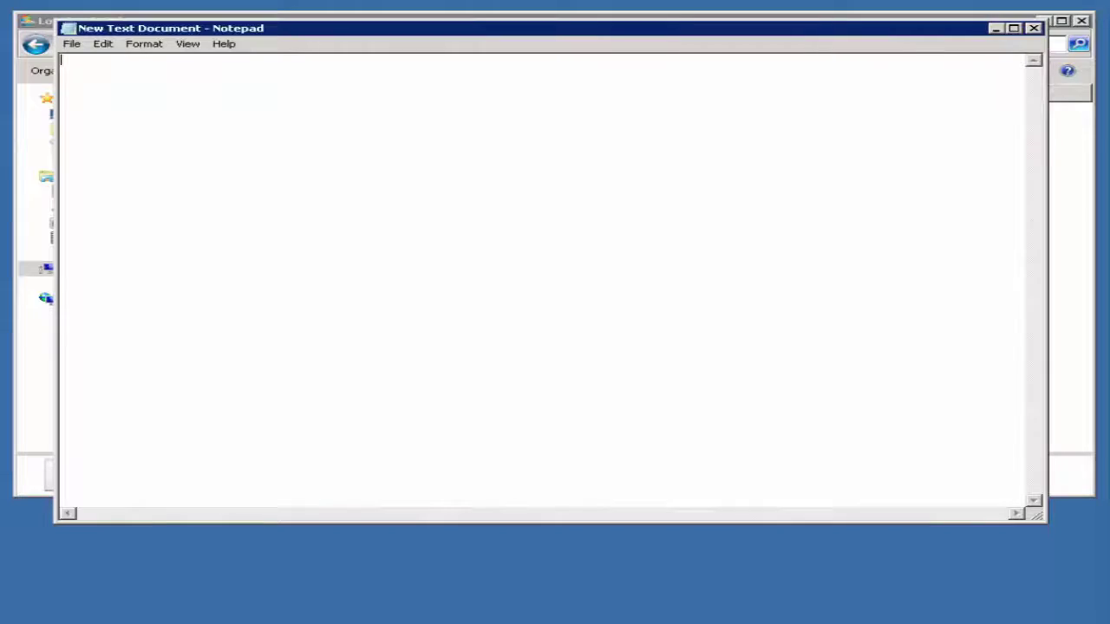
Paste the SQL script into Notepad and save it with the file name demo
{"action": "right_click", "coordinate": [274, 199]}
{"action": "left_click", "coordinate": [310, 257]}
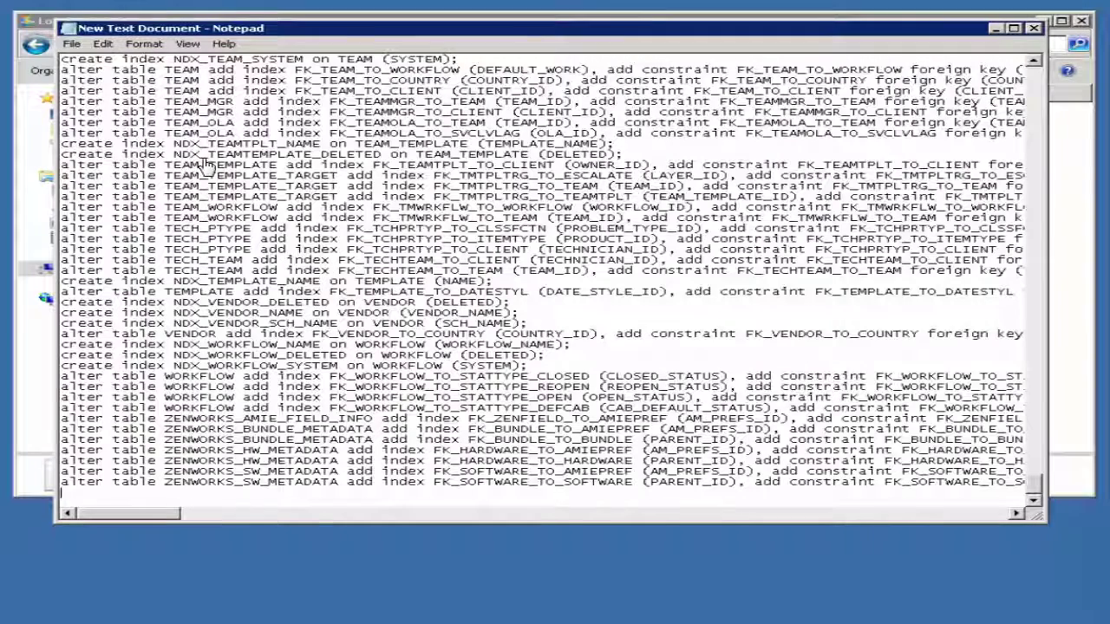
{"action": "left_click", "coordinate": [72, 43]}
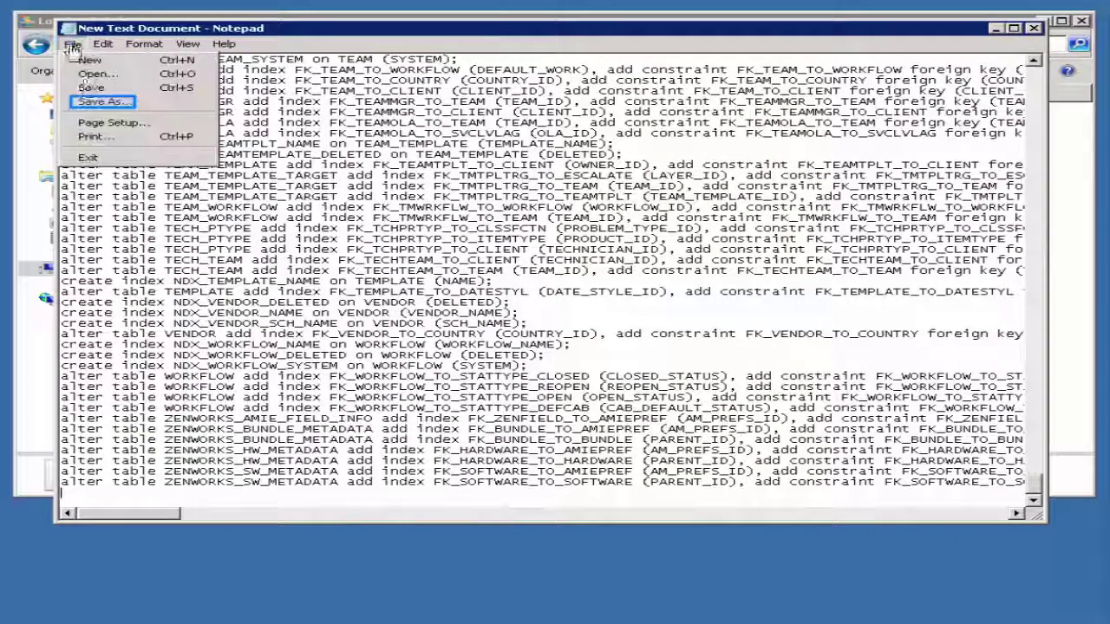
{"action": "left_click", "coordinate": [83, 100]}
{"action": "type", "text": "demo"}
{"action": "left_click", "coordinate": [744, 418]}
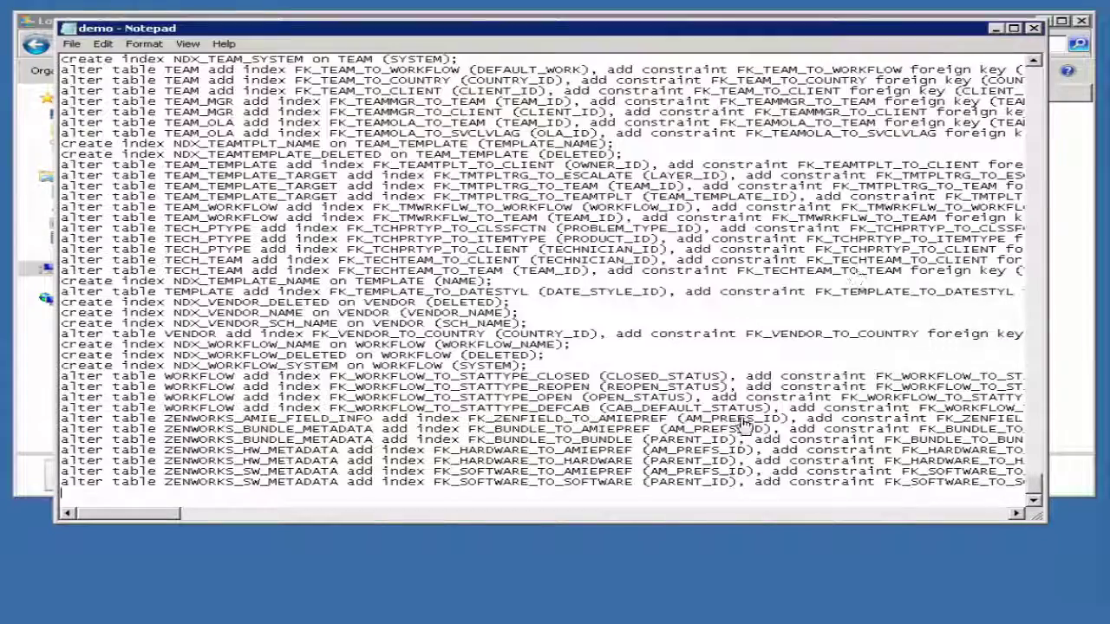
Close Notepad, start the MySQL 5.6 Command Line Client and log in with the root password
{"action": "left_click", "coordinate": [1033, 29]}
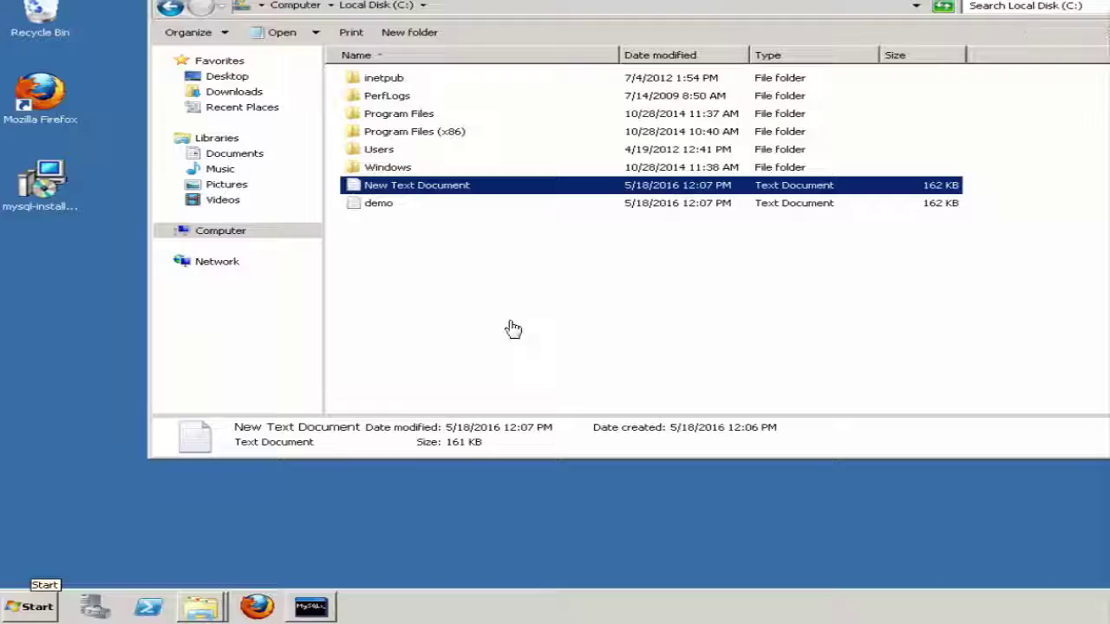
{"action": "left_click", "coordinate": [30, 601]}
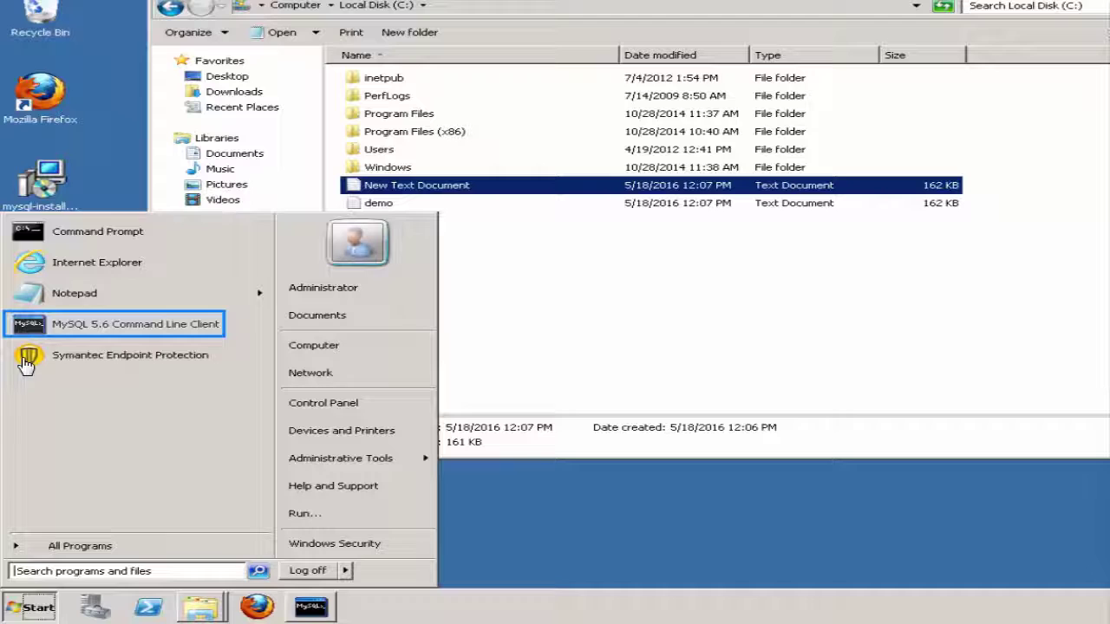
{"action": "left_click", "coordinate": [26, 325]}
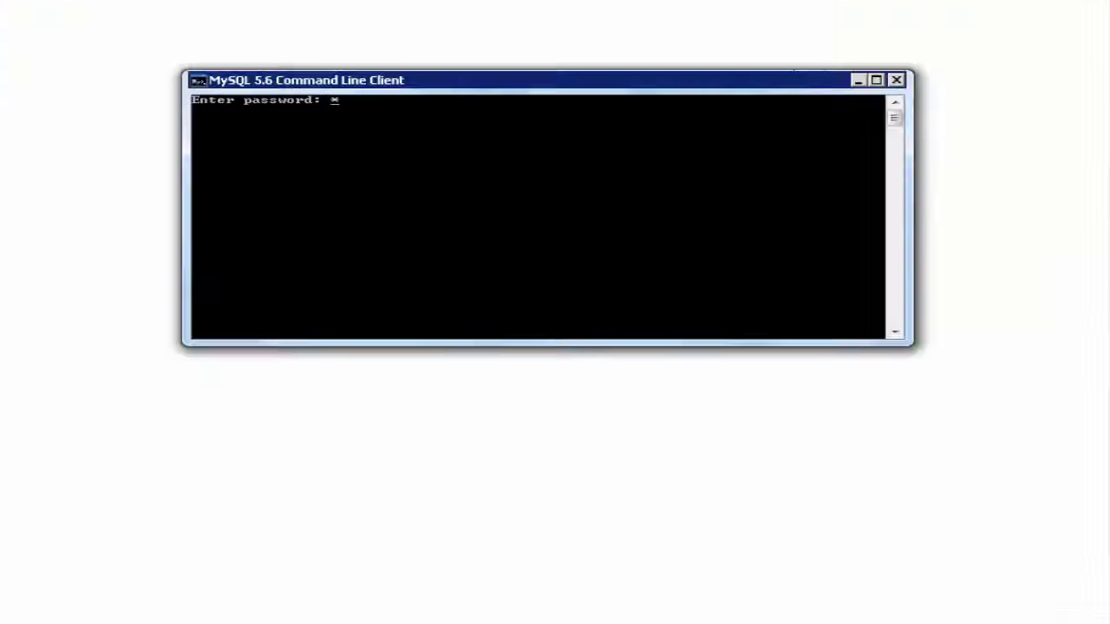
{"action": "type", "text": "******"}
{"action": "key", "text": "Return"}
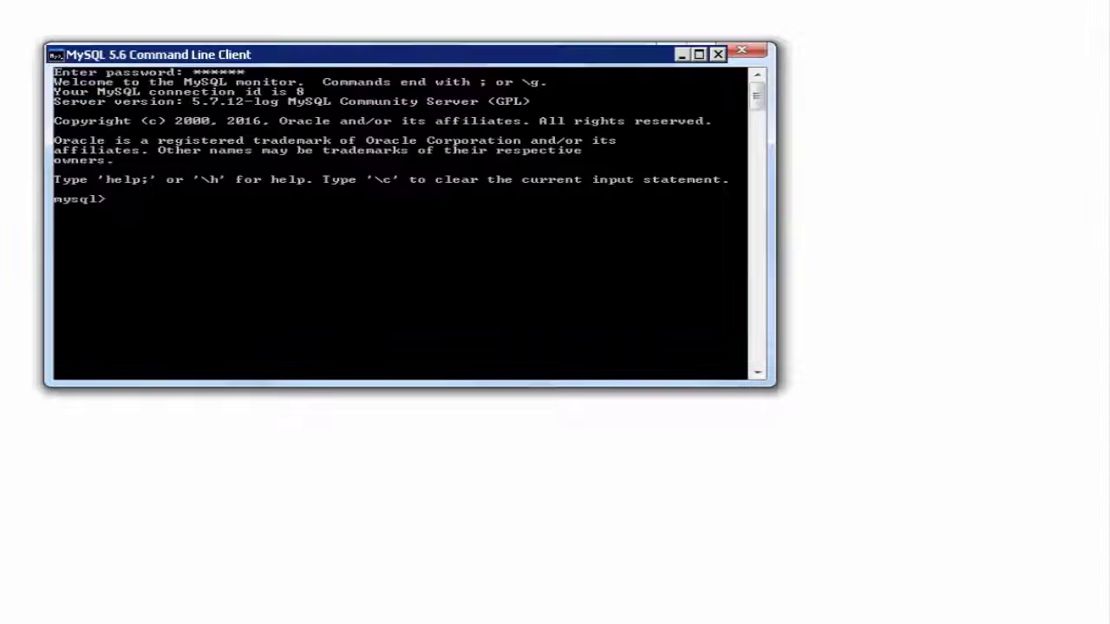
Run use nsdmysql, source c:\demo.txt and show tables; to confirm the 188 tables
{"action": "type", "text": "use nsdmy"}
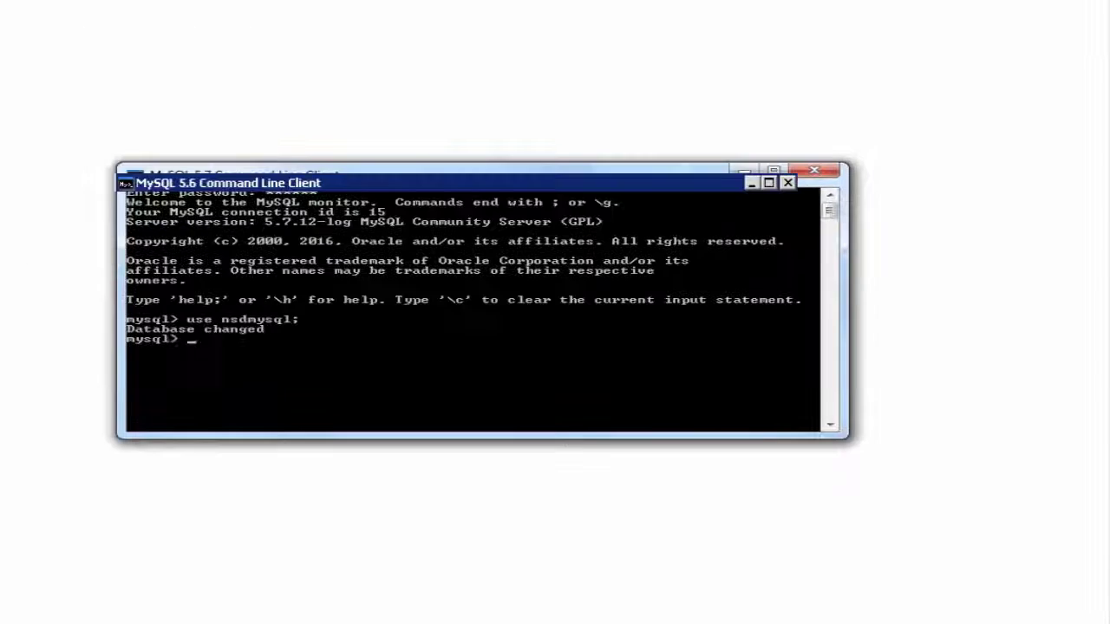
{"action": "type", "text": "source c:\\demo"}
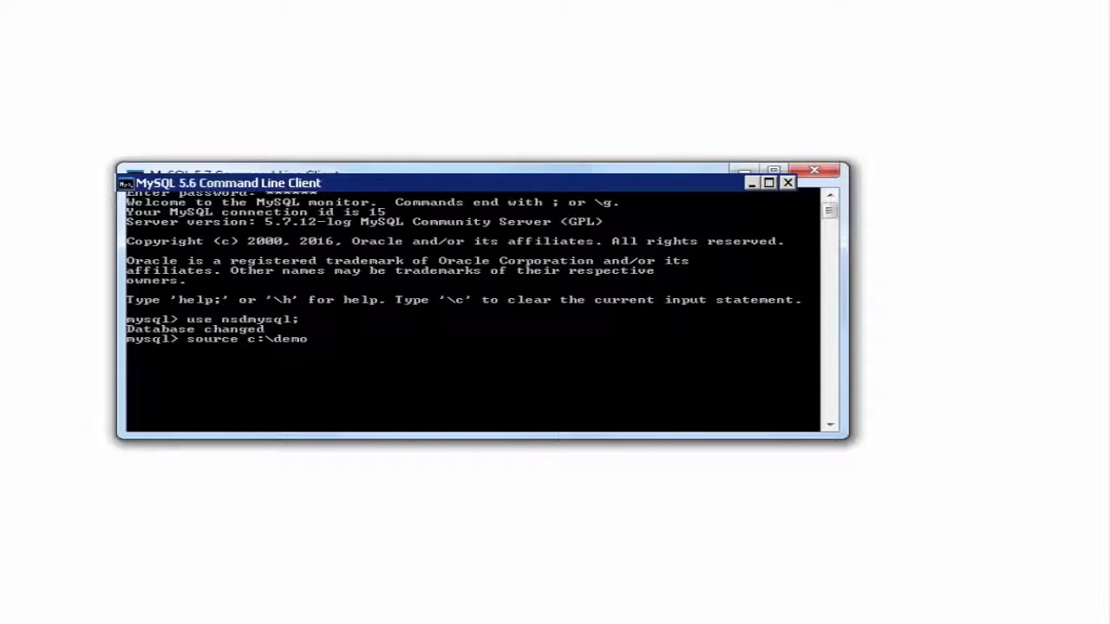
{"action": "type", "text": ".txt;"}
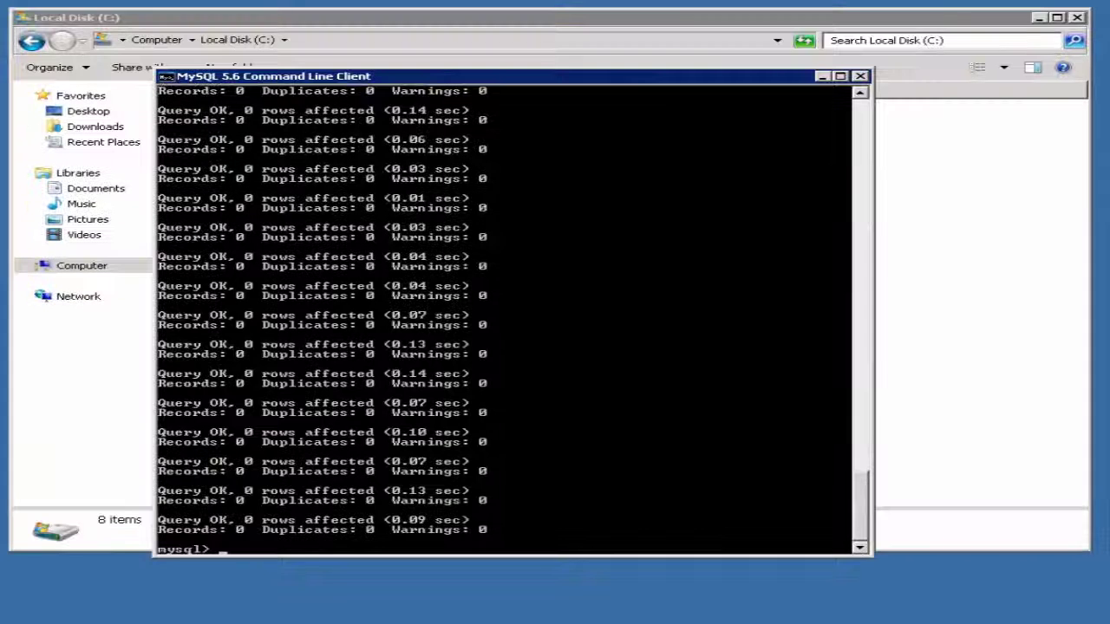
{"action": "type", "text": "show tables;"}
{"action": "key", "text": "Return"}
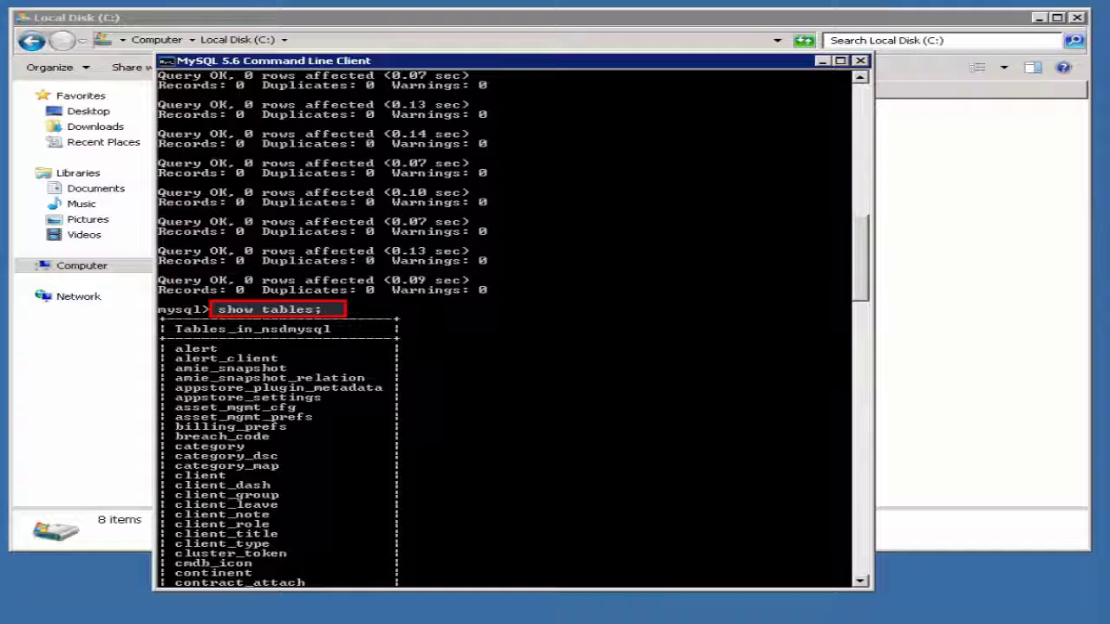
{"action": "scroll", "coordinate": [867, 325], "scroll_direction": "down", "scroll_amount": 11}
{"action": "left_click_drag", "start_coordinate": [867, 325], "coordinate": [846, 574]}
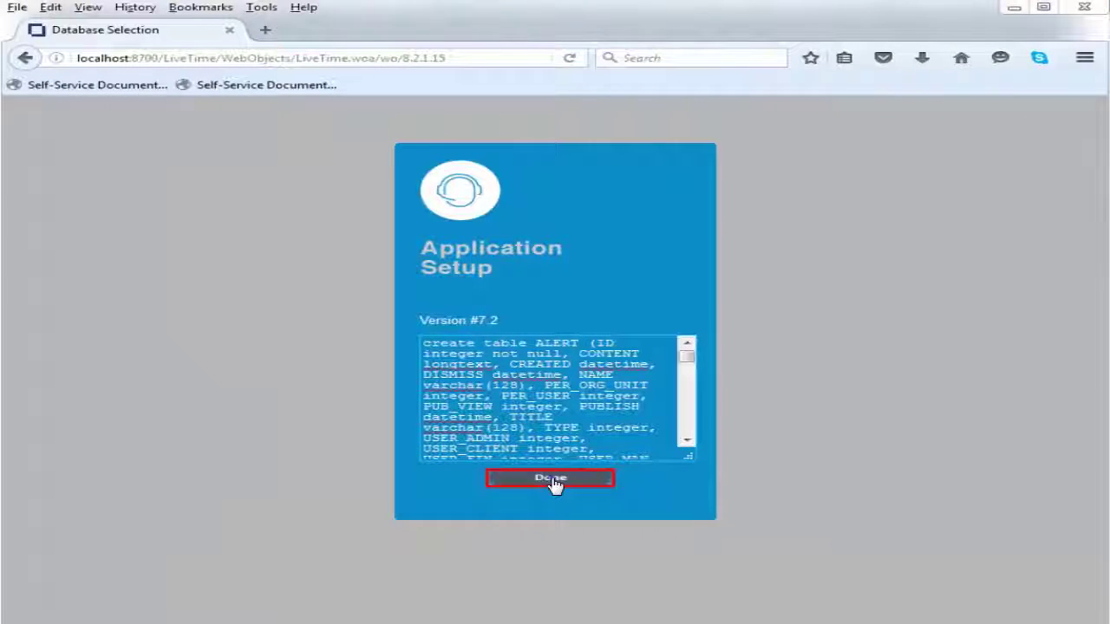
Click Done under the SQL script so setup saves the database settings and moves to licensing
{"action": "left_click", "coordinate": [555, 485]}
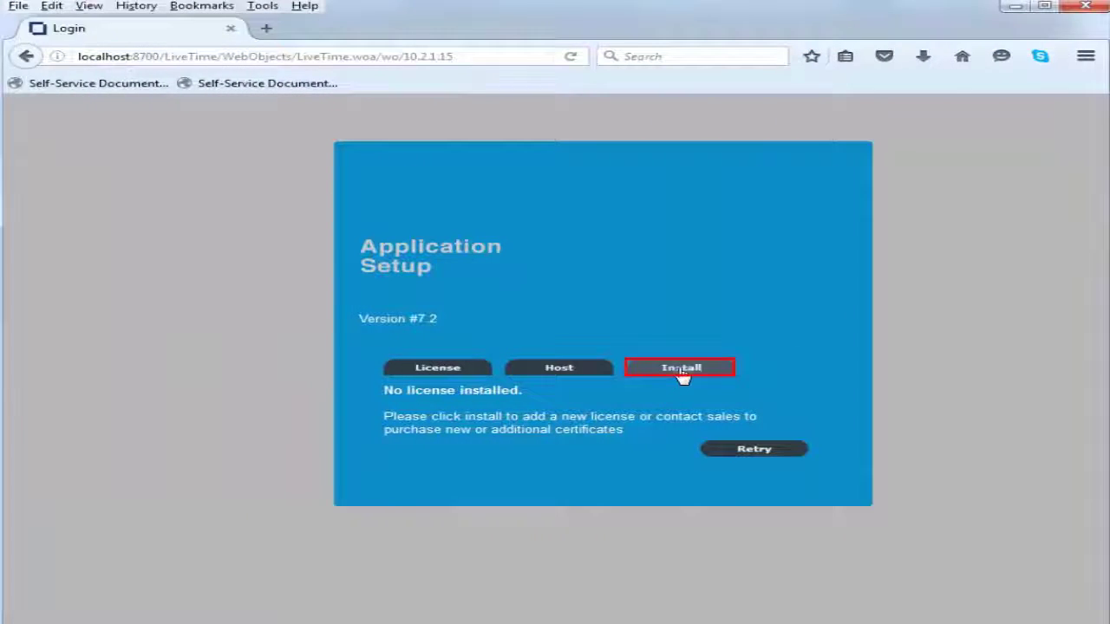
Paste the license key and certificate into the new license form and save it
{"action": "left_click", "coordinate": [676, 371]}
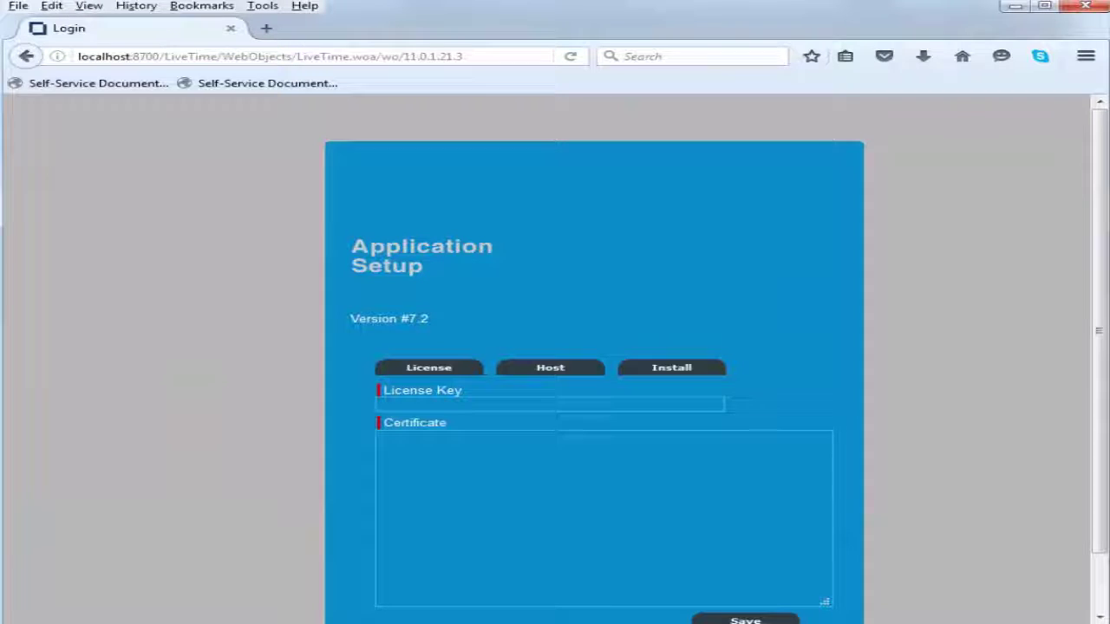
{"action": "scroll", "coordinate": [595, 381], "scroll_direction": "down", "scroll_amount": 1}
{"action": "left_click", "coordinate": [567, 392]}
{"action": "key", "text": "ctrl+v"}
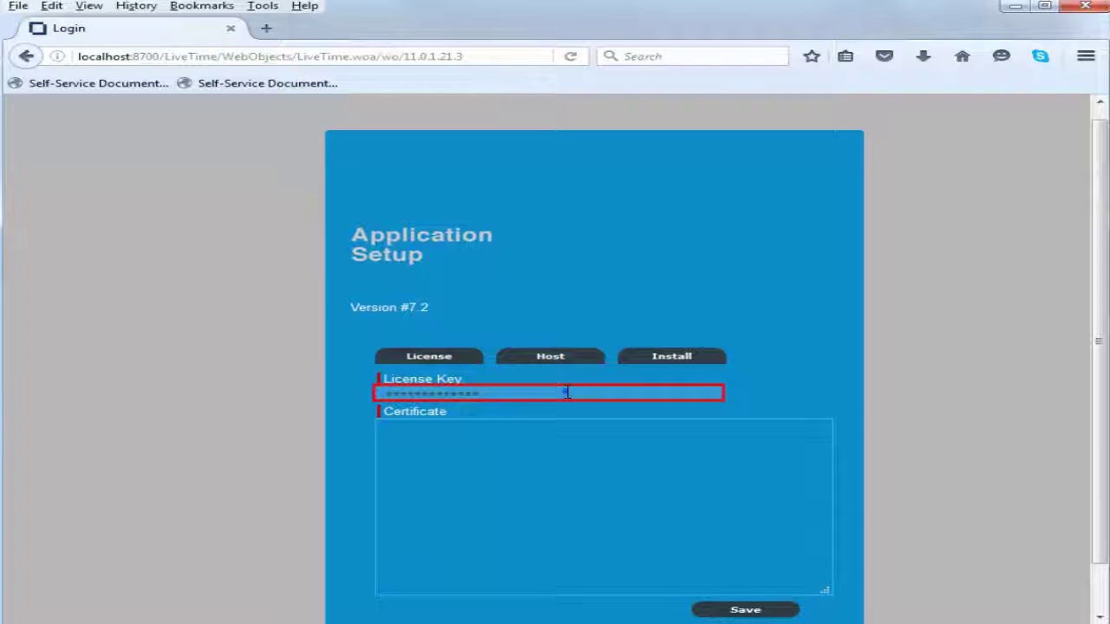
{"action": "key", "text": "Tab"}
{"action": "key", "text": "ctrl+v"}
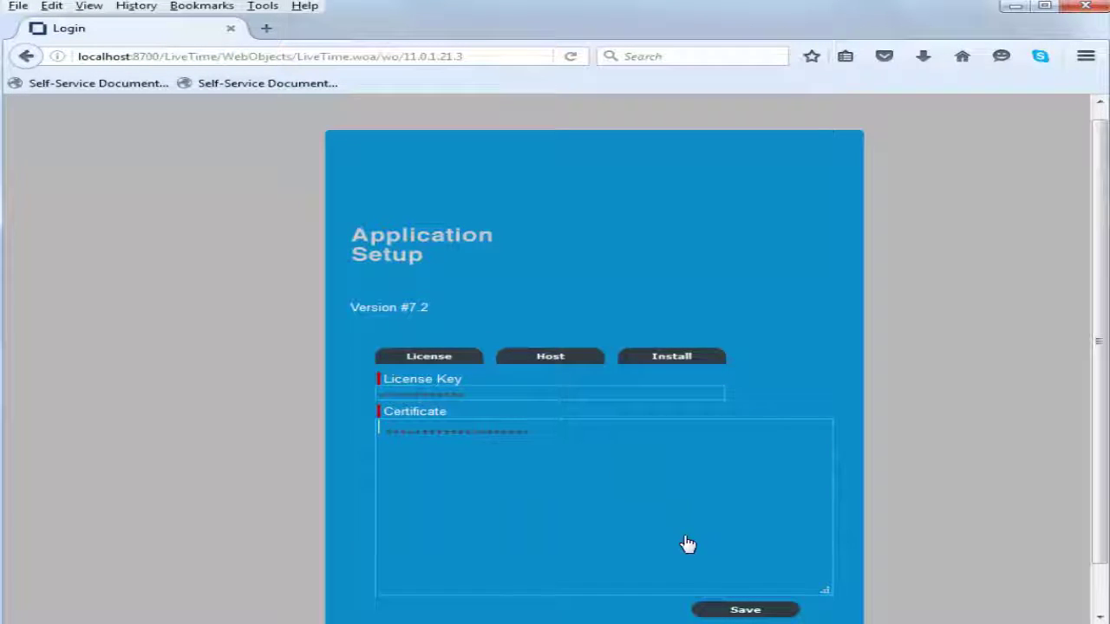
{"action": "left_click", "coordinate": [741, 609]}
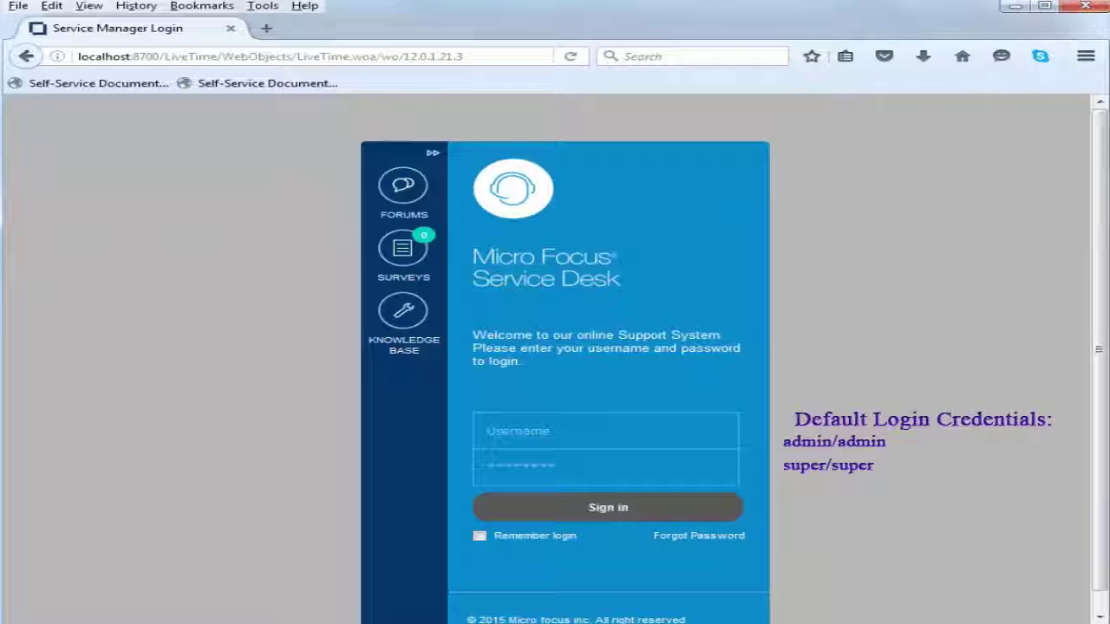
Sign in with username admin and the admin password
{"action": "left_click", "coordinate": [605, 431]}
{"action": "type", "text": "adm"}
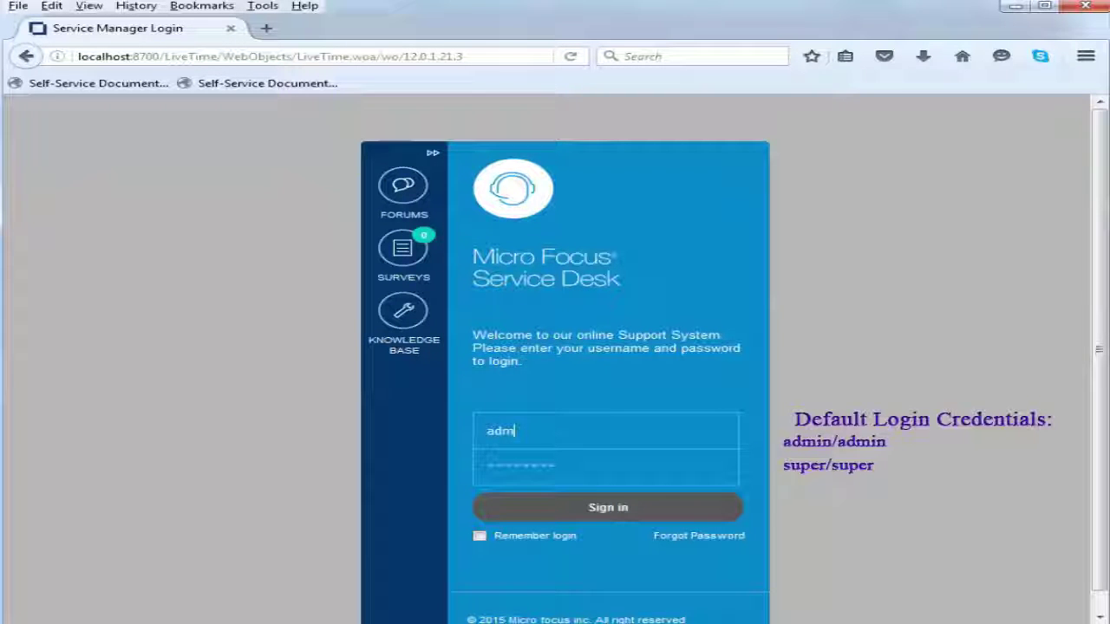
{"action": "type", "text": "in"}
{"action": "key", "text": "Tab"}
{"action": "type", "text": "admin"}
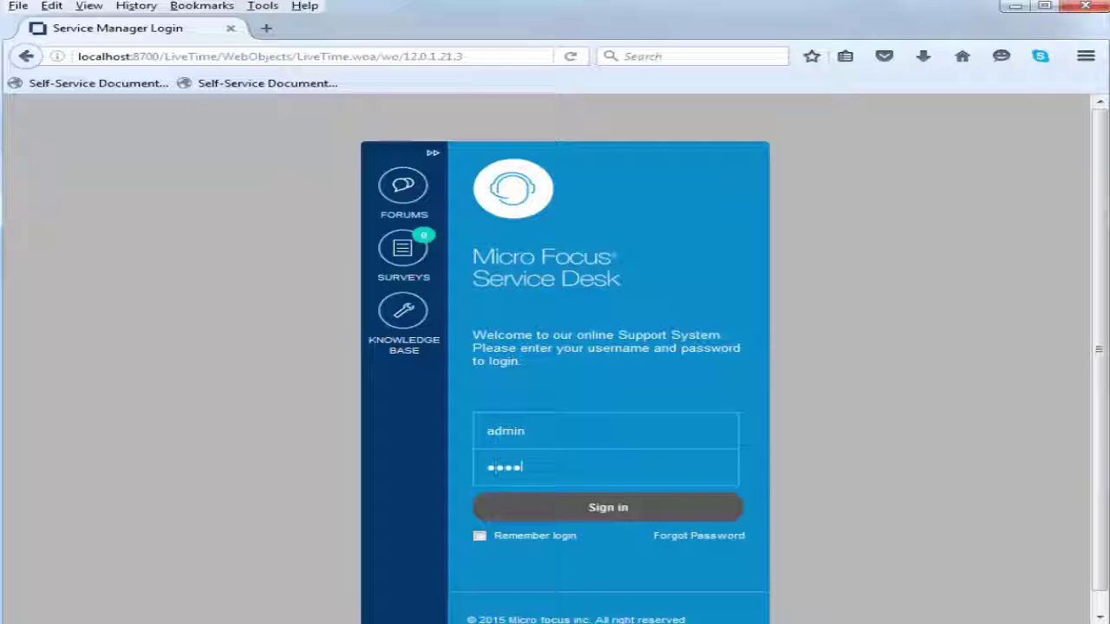
{"action": "left_click", "coordinate": [614, 511]}
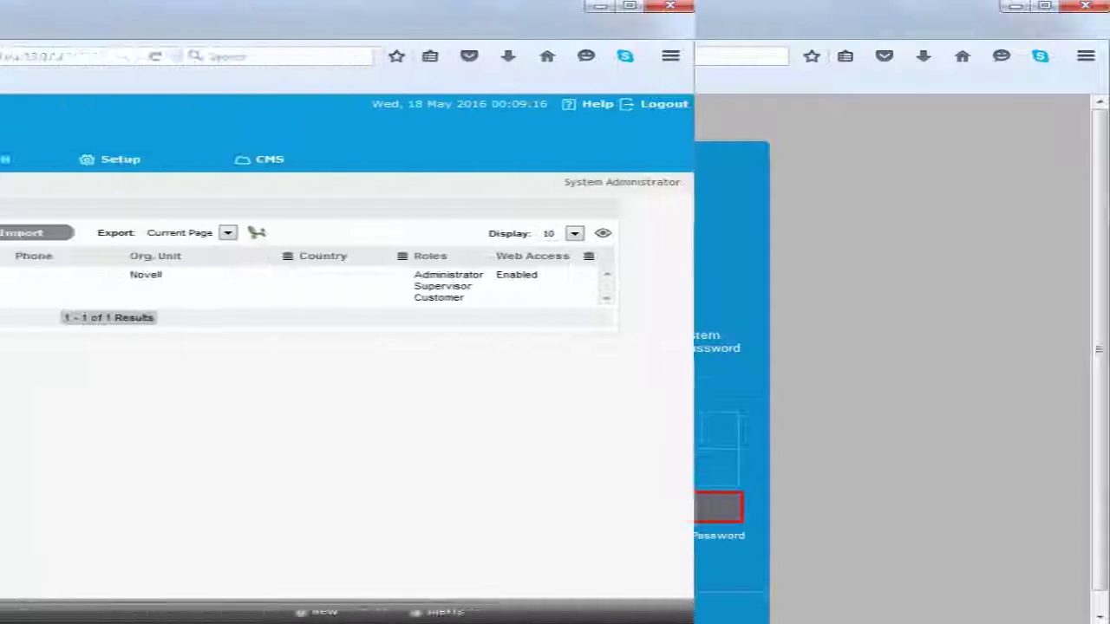